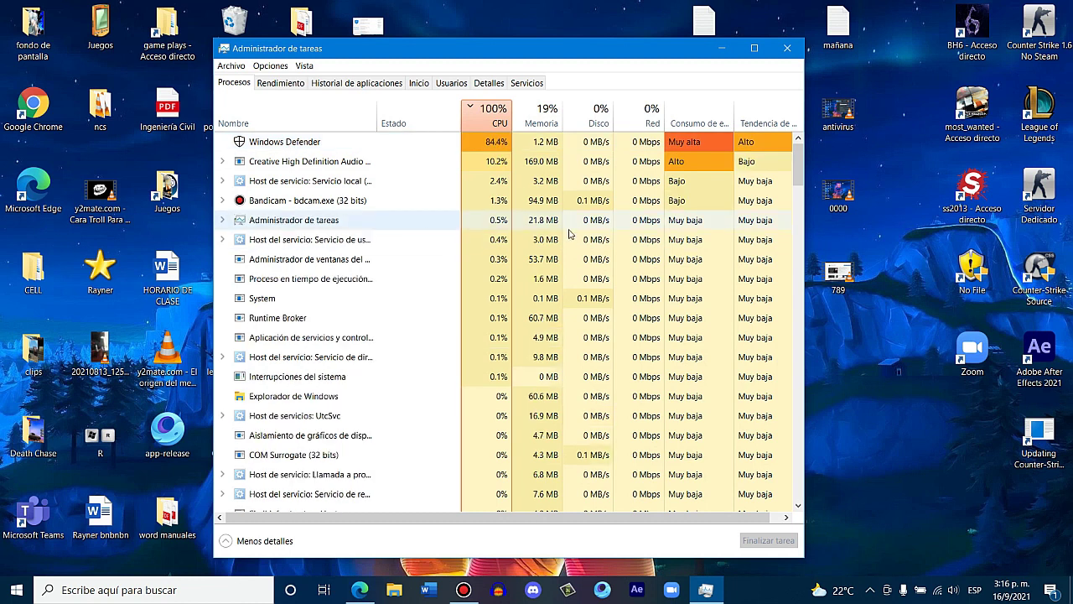
Switch to the browser, reload the MediaFire page, download Iobit Unlocker 1.1.exe and close the advertising pop-up
{"action": "left_click", "coordinate": [360, 590]}
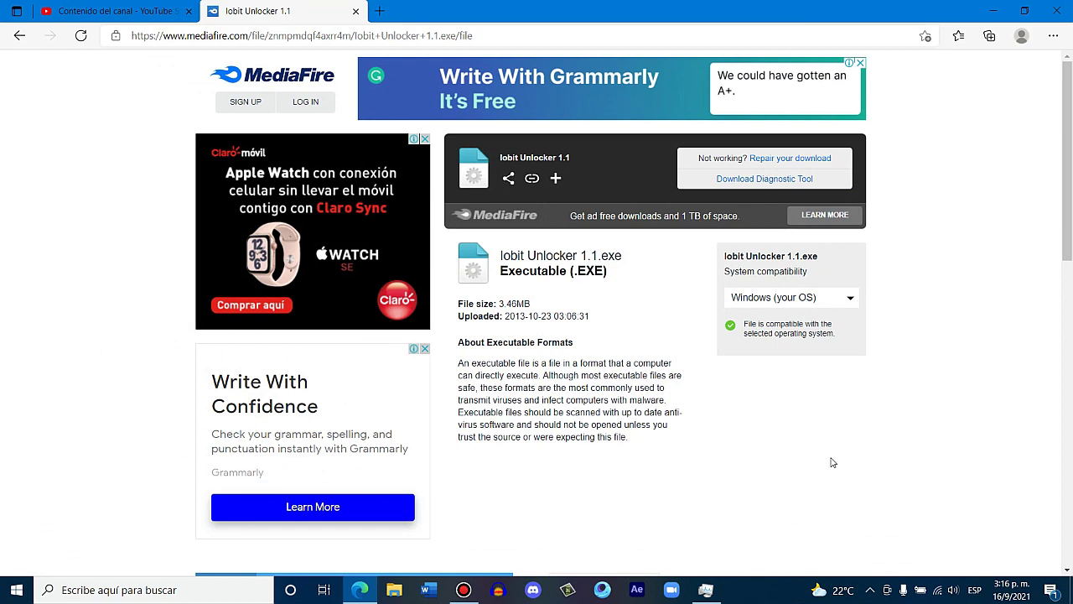
{"action": "left_click", "coordinate": [82, 38]}
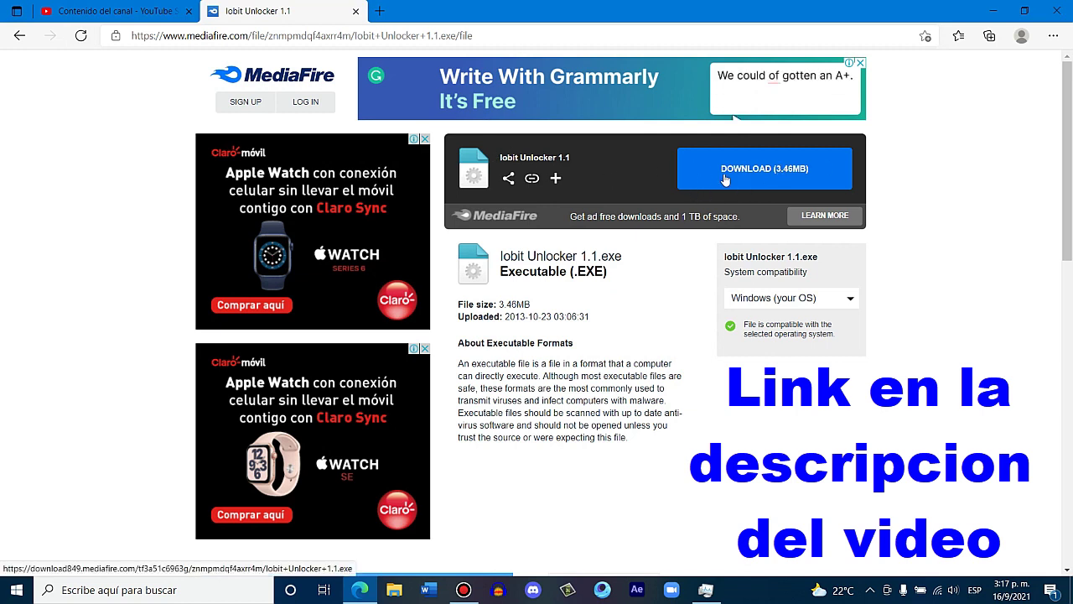
{"action": "left_click", "coordinate": [819, 177]}
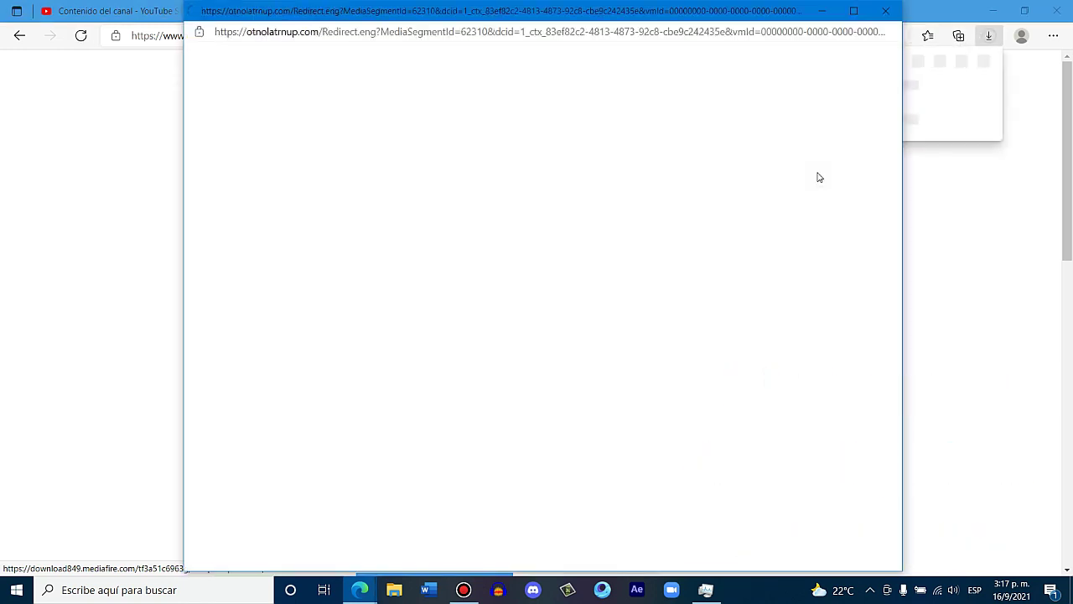
{"action": "left_click", "coordinate": [887, 12]}
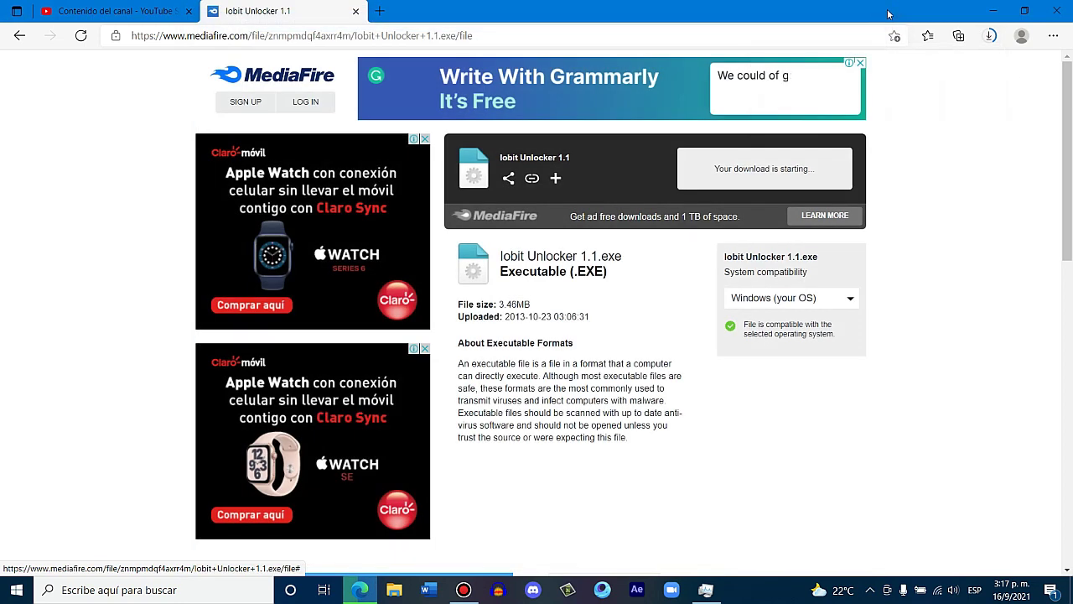
Show the browser's downloads and place the downloaded Iobit Unlocker 1.1 (2).exe on the desktop
{"action": "left_click", "coordinate": [991, 36]}
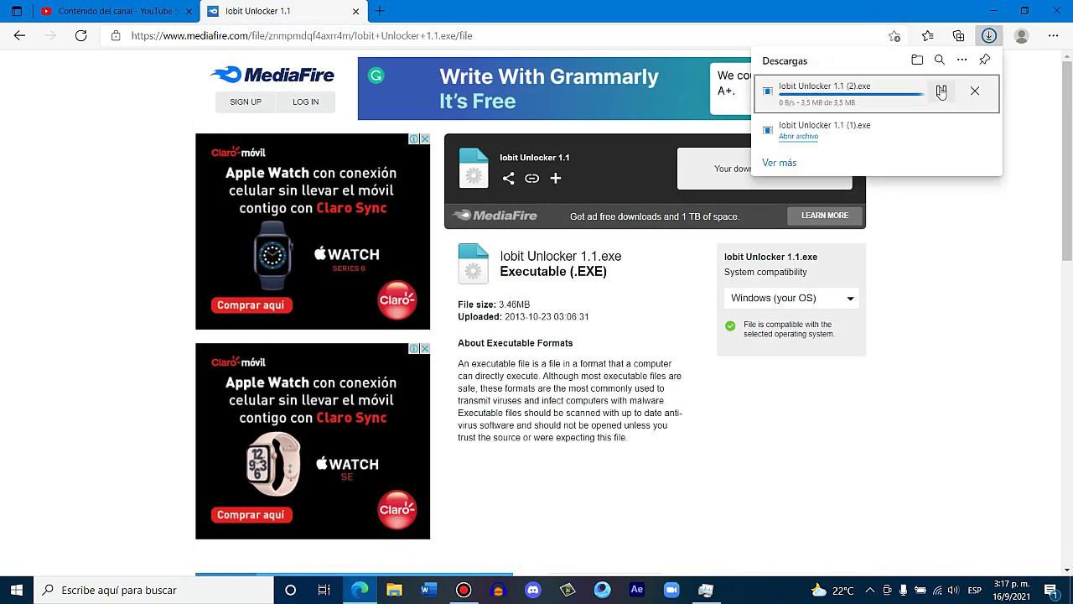
{"action": "left_click", "coordinate": [826, 86]}
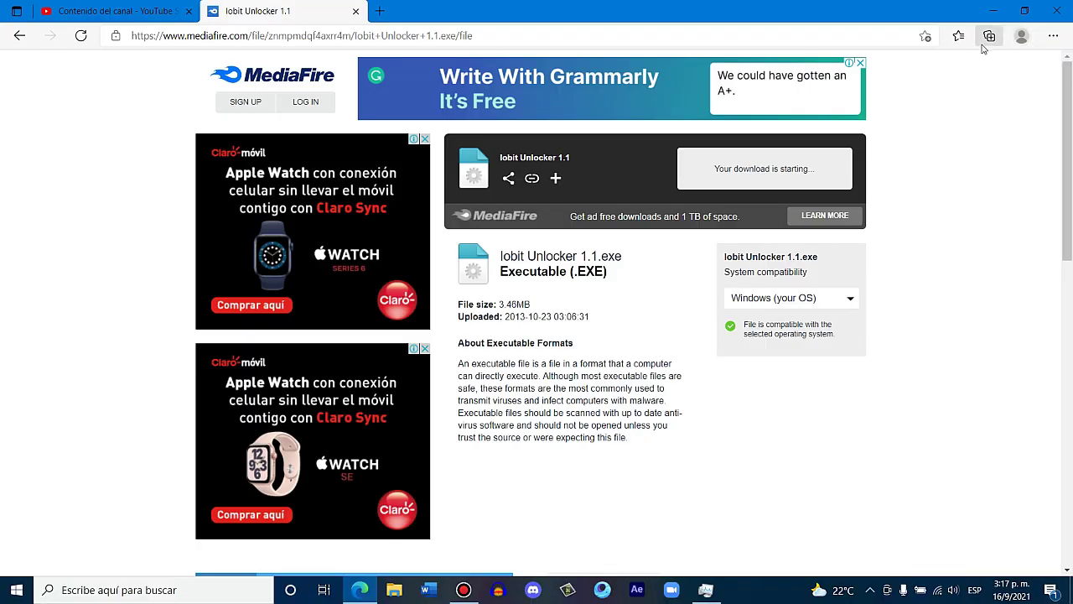
{"action": "left_click_drag", "start_coordinate": [807, 98], "coordinate": [648, 265]}
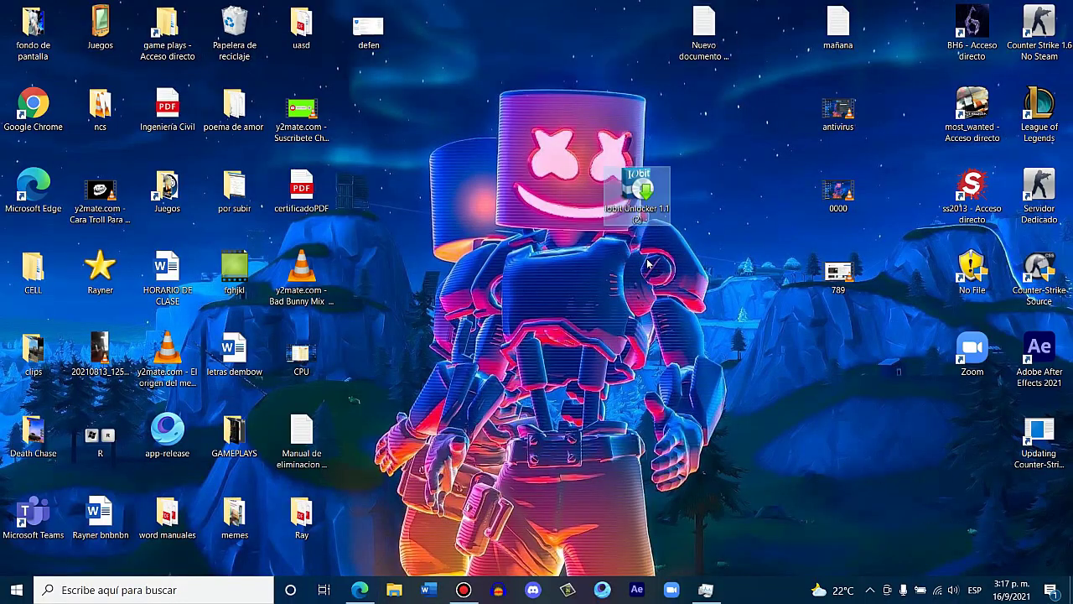
Install IObit Unlocker from the desktop installer, declining the Spigot toolbar and Advanced SystemCare Ultimate, and close the launched program
{"action": "double_click", "coordinate": [648, 208]}
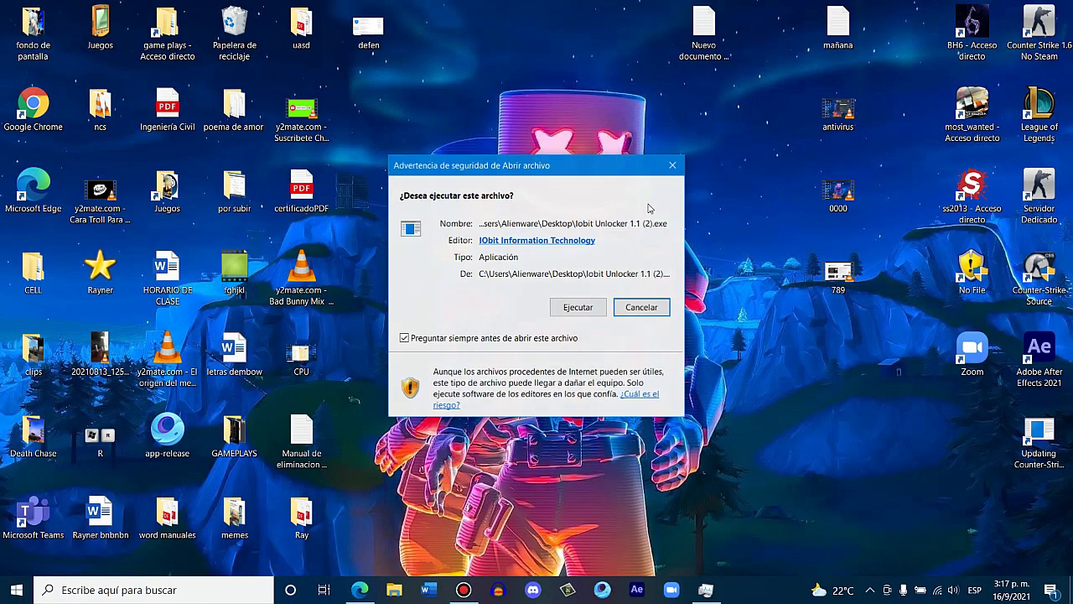
{"action": "left_click", "coordinate": [576, 307]}
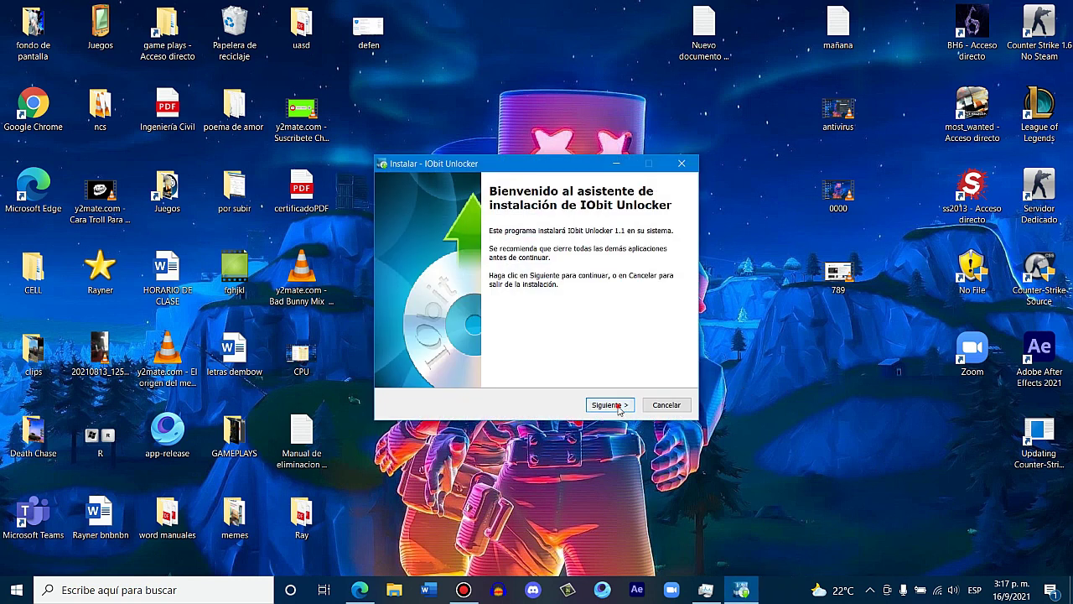
{"action": "left_click", "coordinate": [611, 405]}
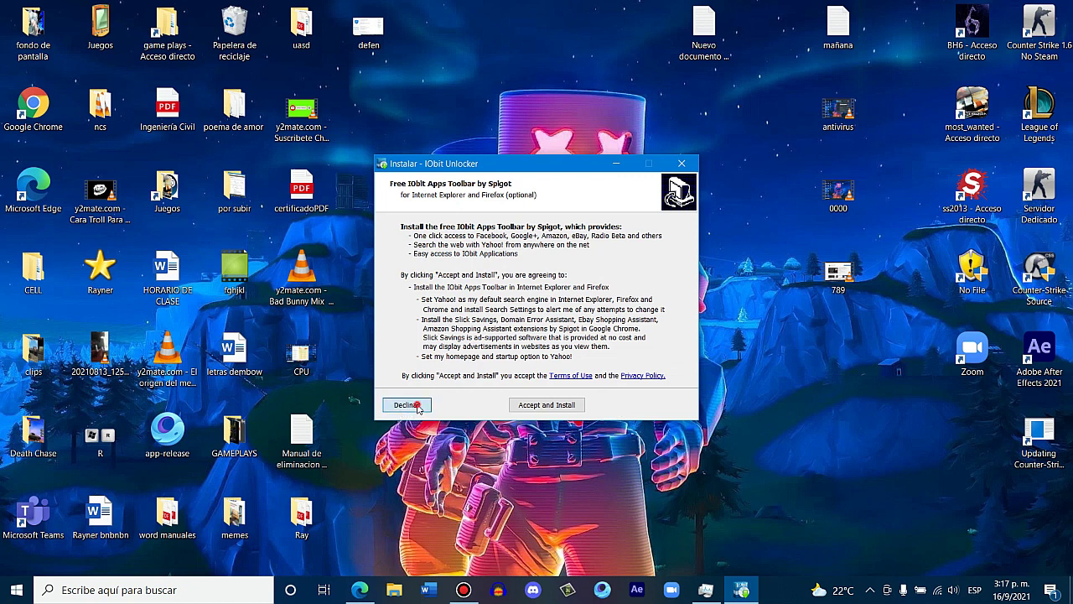
{"action": "left_click", "coordinate": [417, 407]}
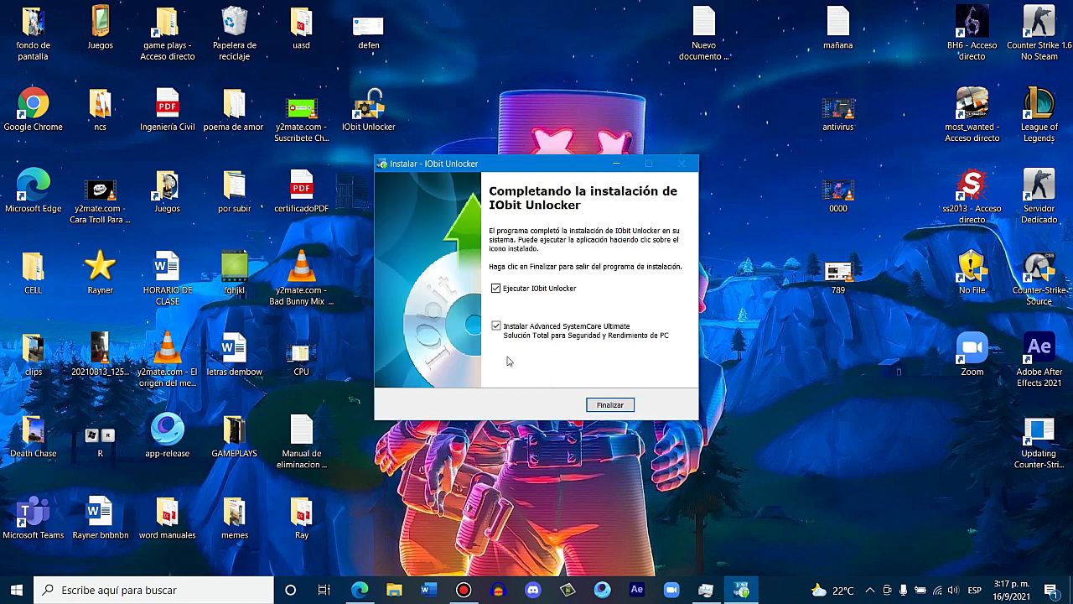
{"action": "left_click", "coordinate": [497, 327]}
{"action": "left_click", "coordinate": [621, 409]}
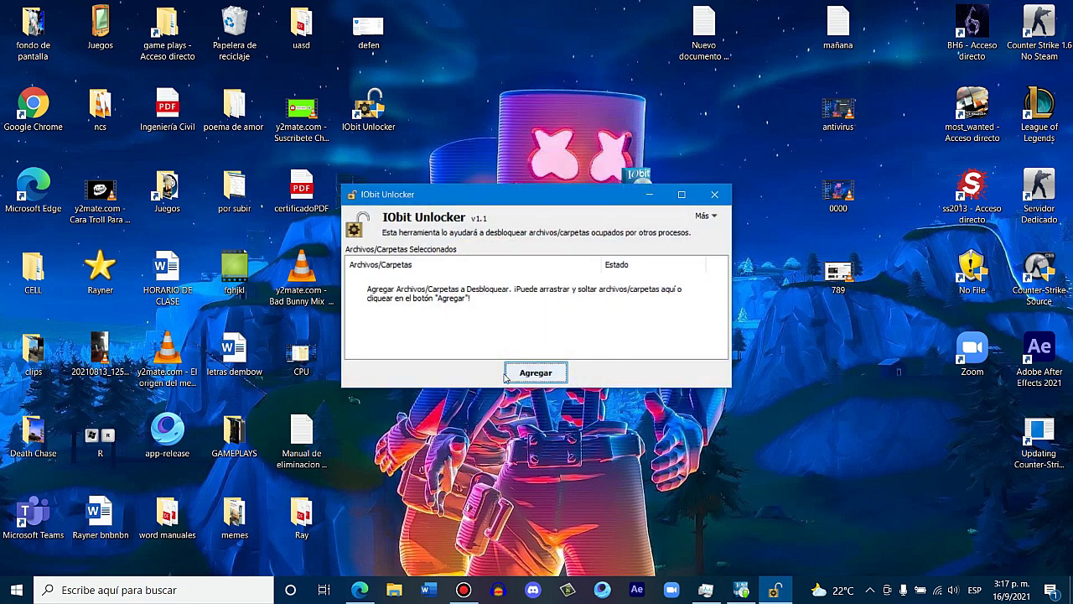
{"action": "left_click", "coordinate": [715, 195]}
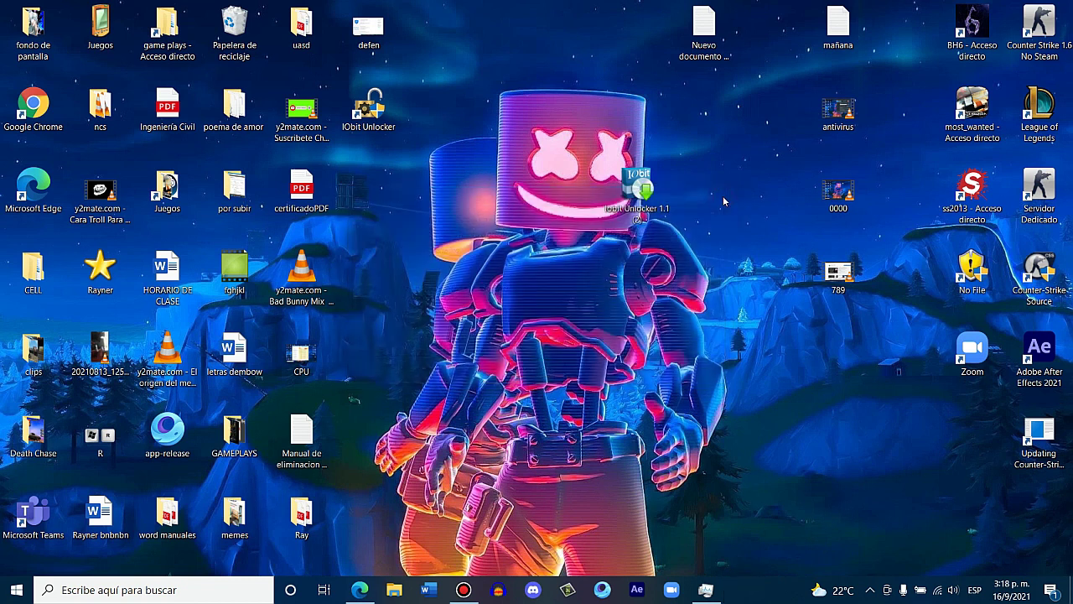
{"action": "left_click", "coordinate": [717, 591]}
{"action": "left_click", "coordinate": [789, 59]}
{"action": "key", "text": "ctrl+shift+Escape"}
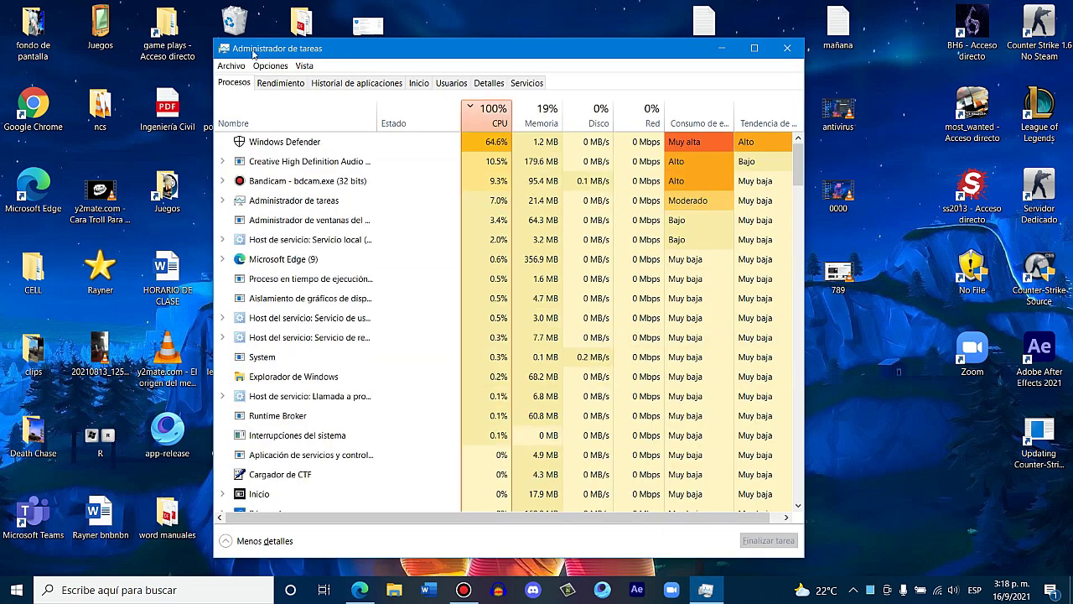
{"action": "left_click", "coordinate": [787, 48]}
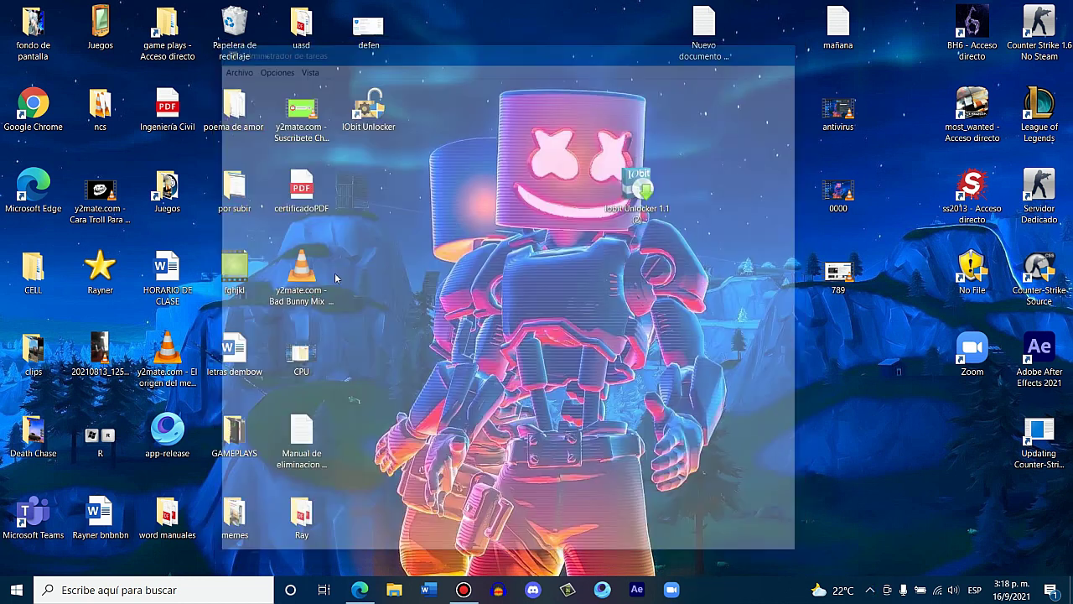
Search Windows for "adminis" and open Administrador de tareas
{"action": "left_click", "coordinate": [95, 590]}
{"action": "type", "text": "a"}
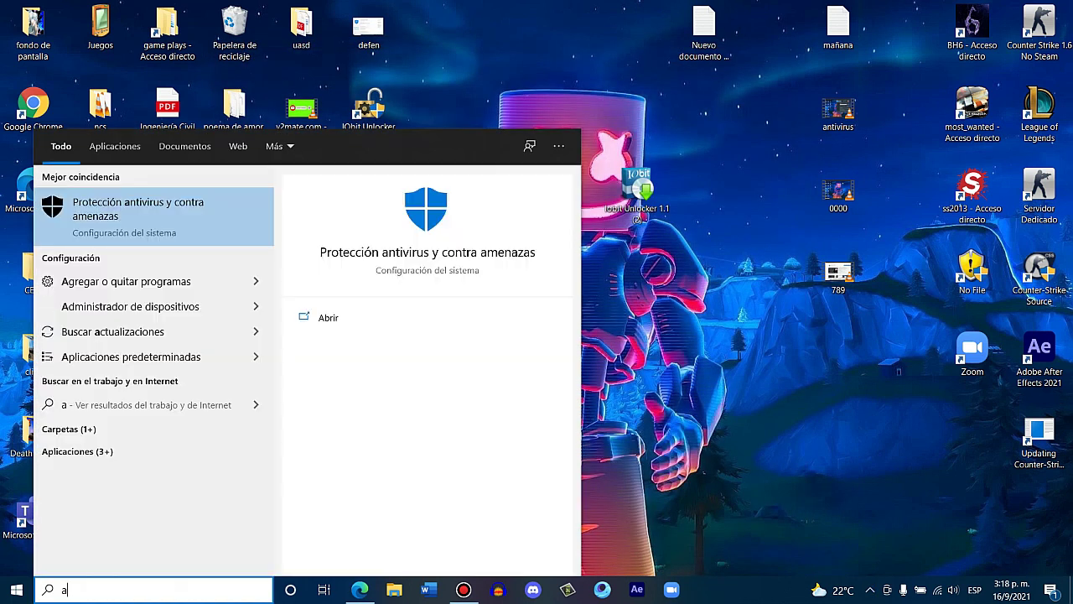
{"action": "type", "text": "dminis"}
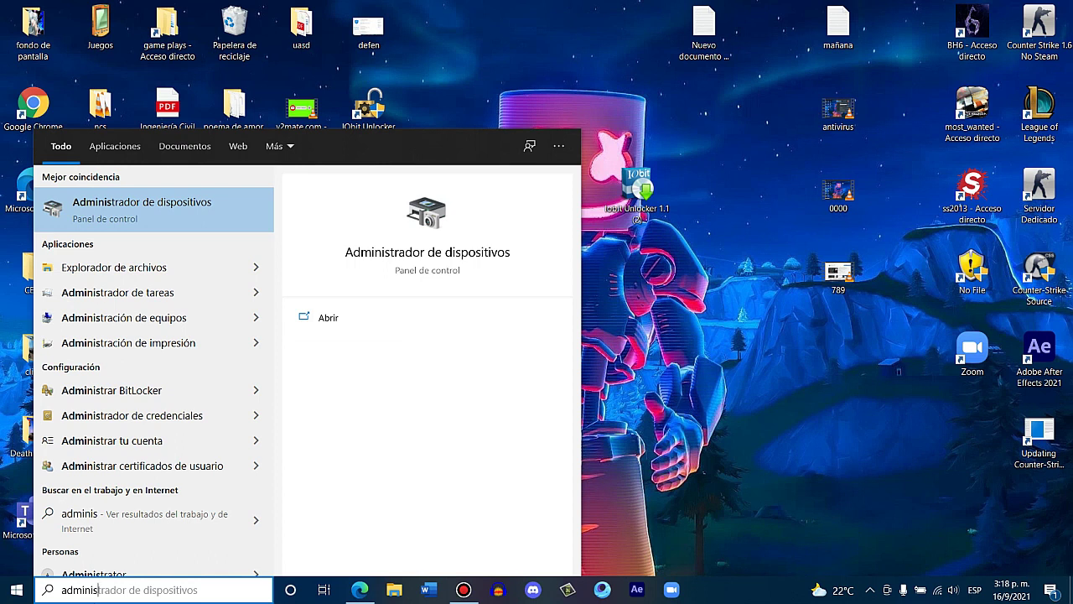
{"action": "left_click", "coordinate": [94, 293]}
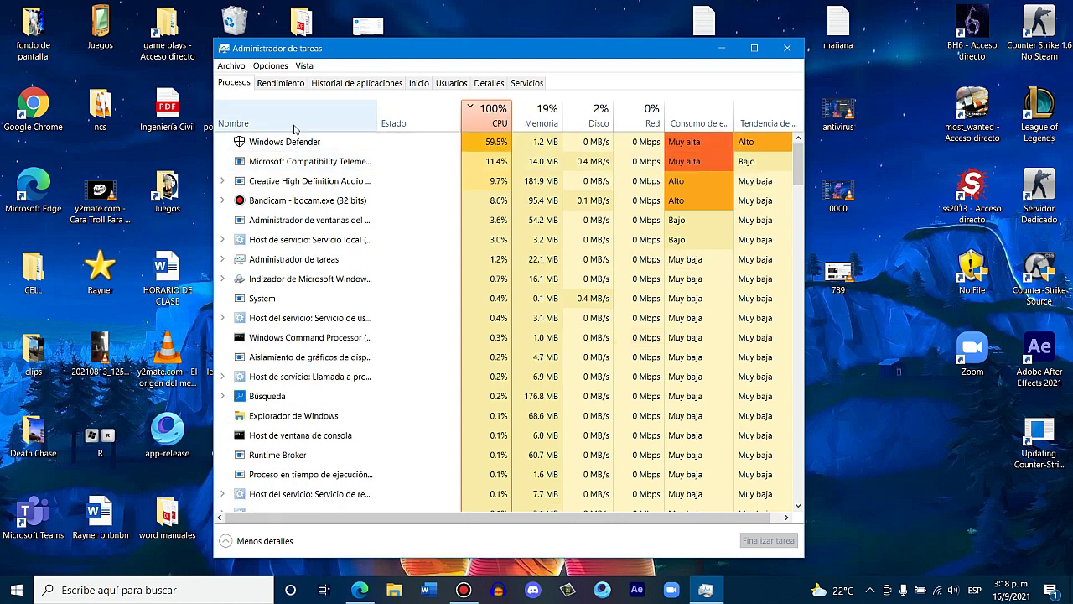
Open the file location of the Windows Defender process and locate its MsMpEgn folder inside C:\Windows
{"action": "right_click", "coordinate": [288, 142]}
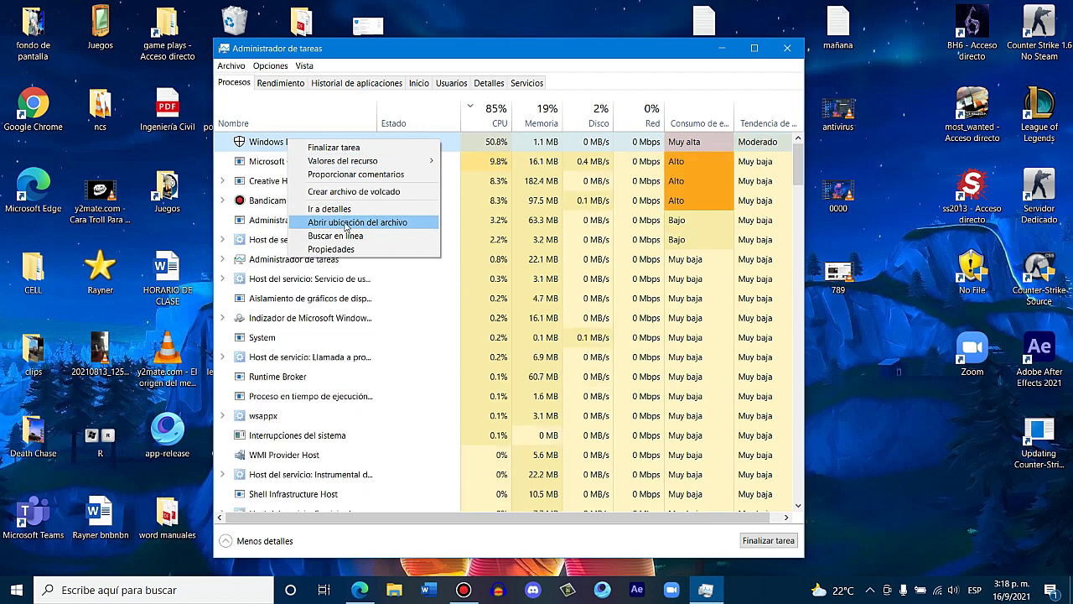
{"action": "left_click", "coordinate": [346, 223]}
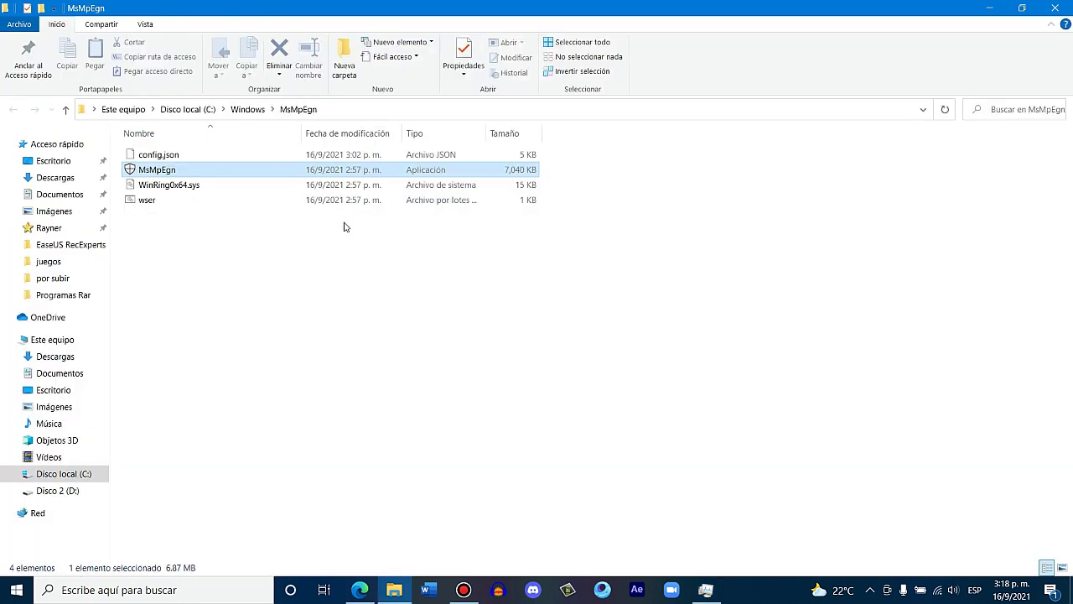
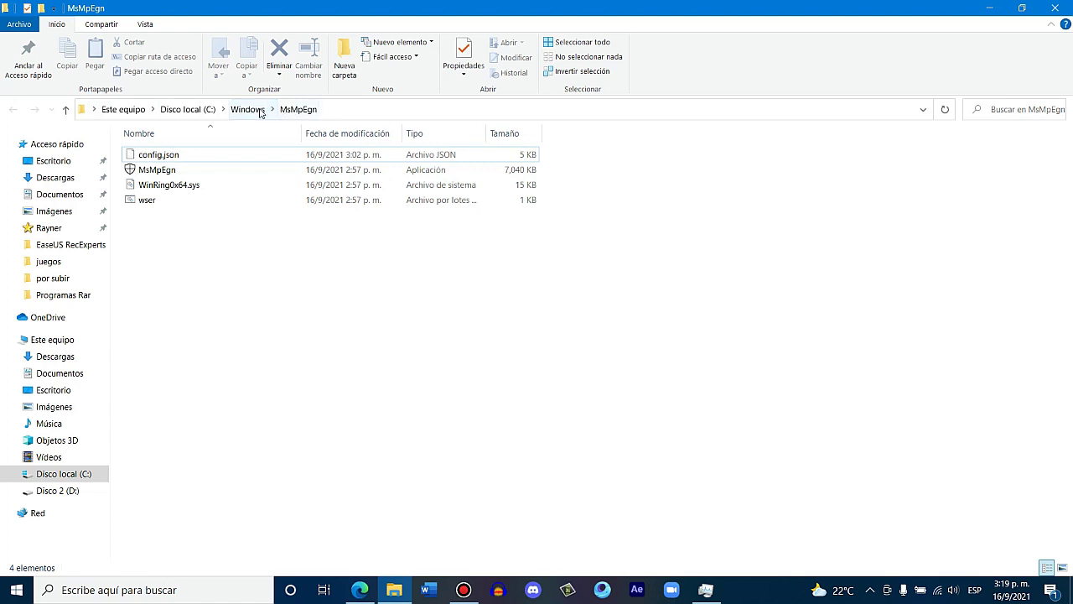
{"action": "left_click", "coordinate": [250, 110]}
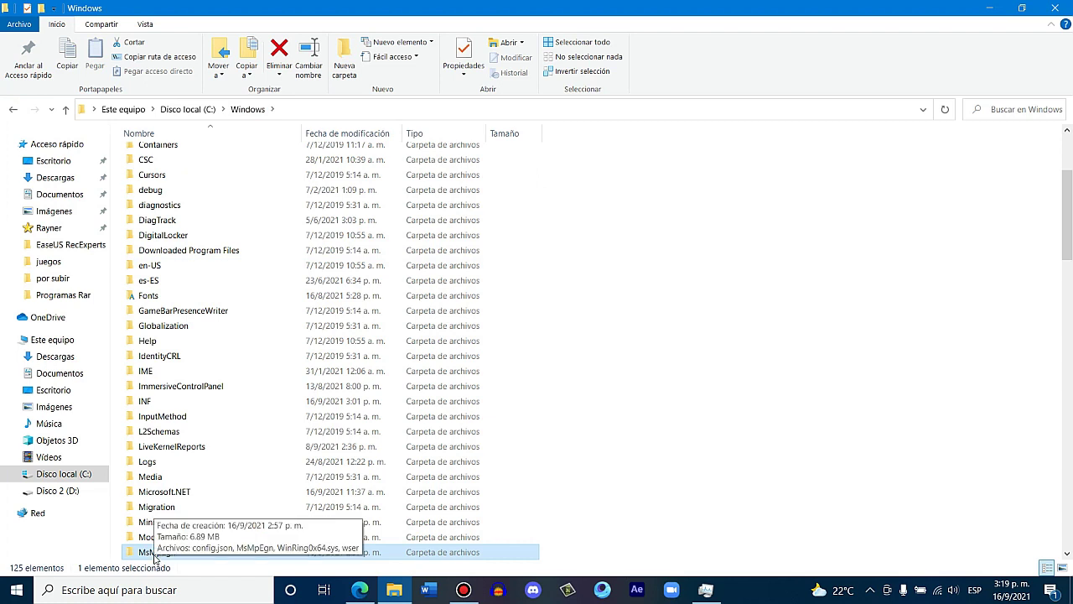
{"action": "double_click", "coordinate": [154, 555]}
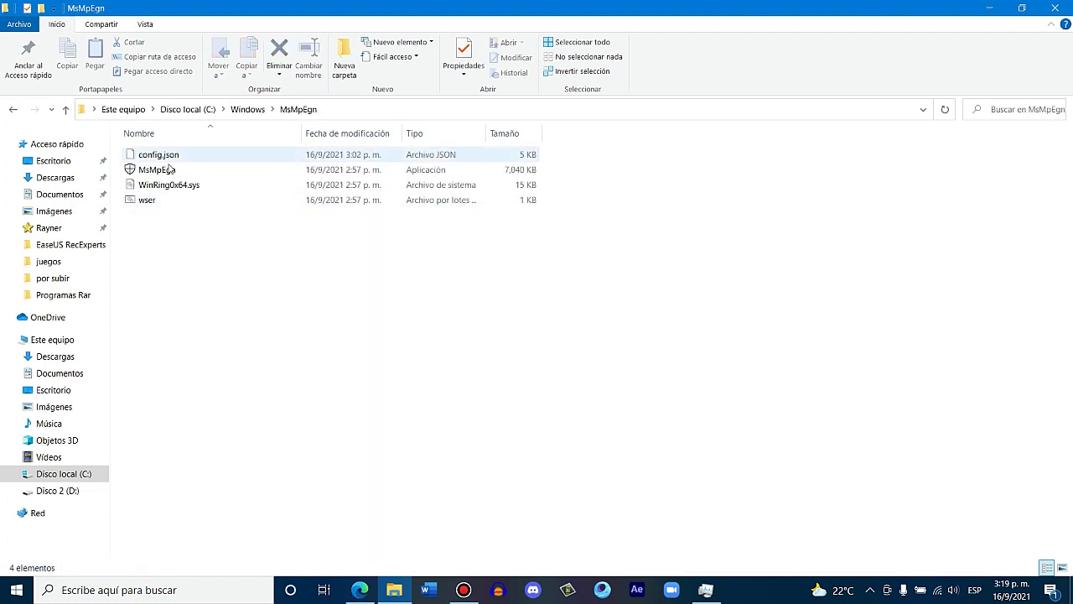
Unlock and permanently delete the MsMpEgn application with IObit Unlocker's Desbloquear & Eliminar option
{"action": "right_click", "coordinate": [170, 172]}
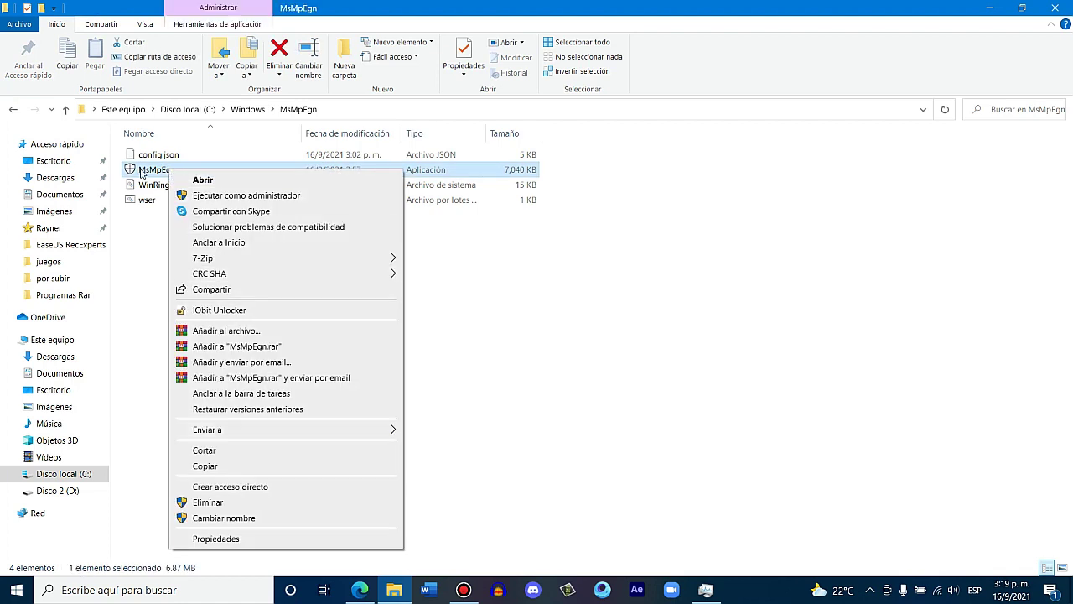
{"action": "right_click", "coordinate": [140, 172]}
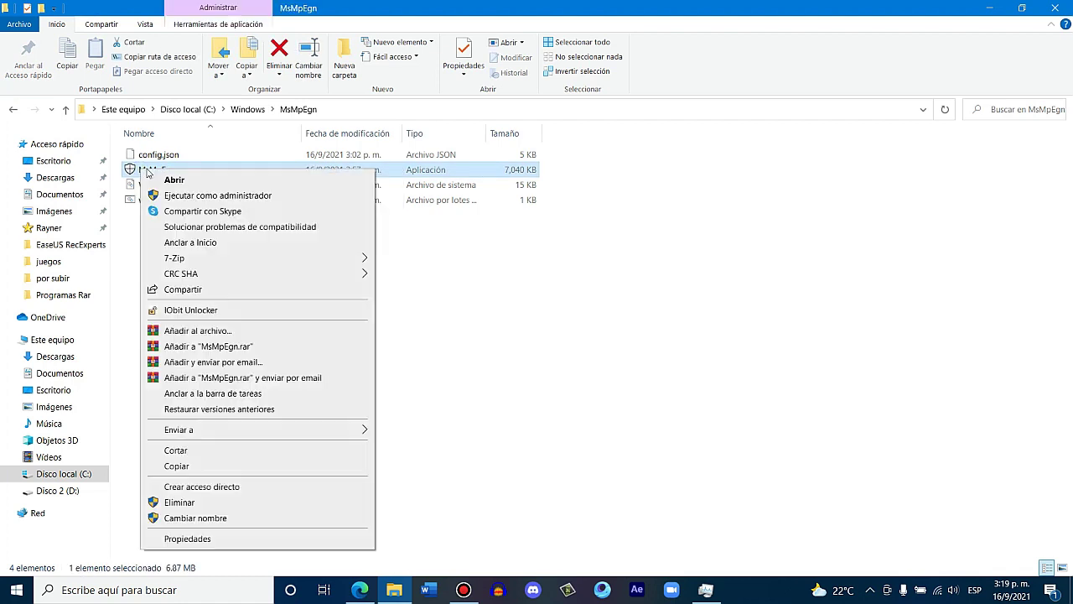
{"action": "left_click", "coordinate": [215, 312]}
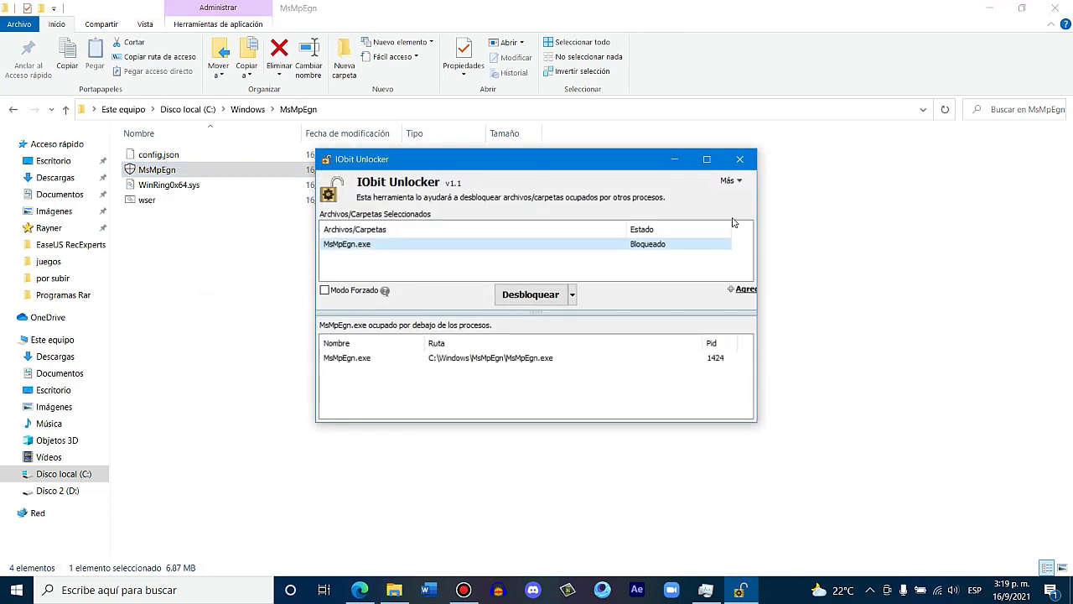
{"action": "left_click", "coordinate": [573, 295]}
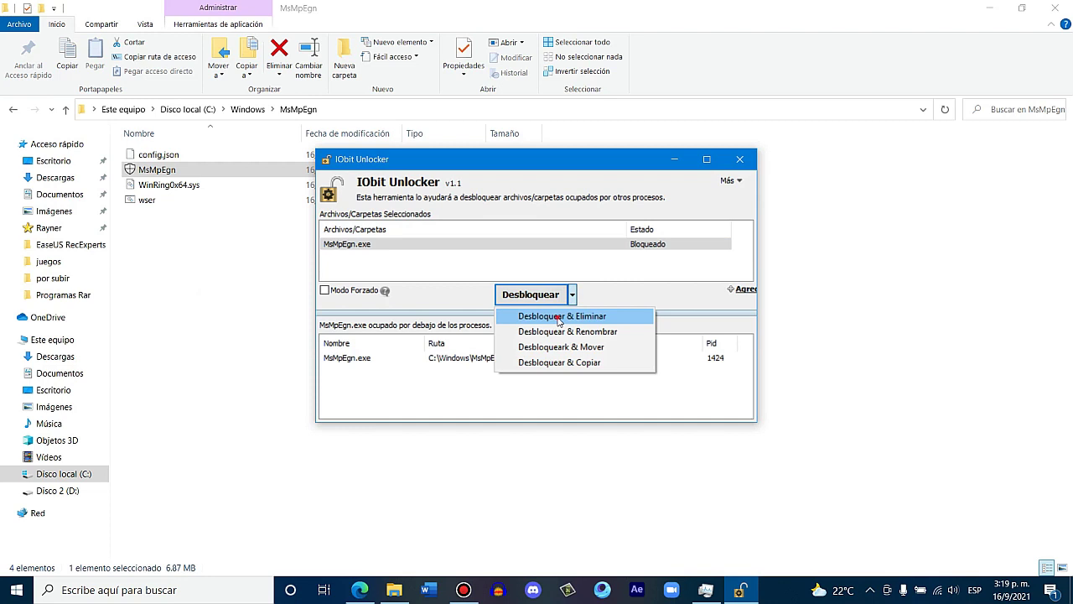
{"action": "left_click", "coordinate": [560, 318]}
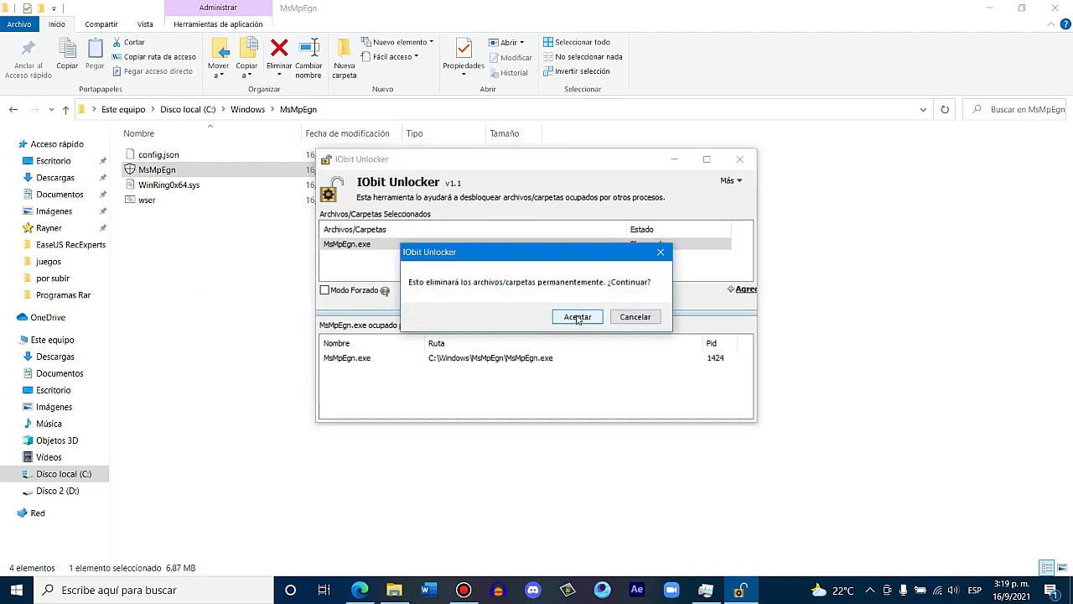
{"action": "left_click", "coordinate": [578, 317]}
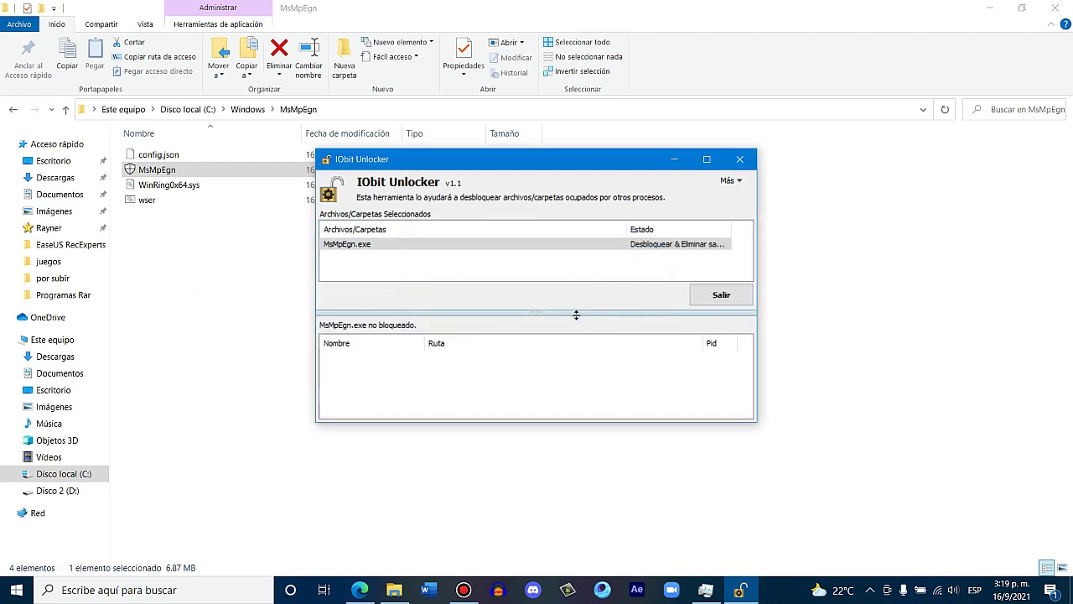
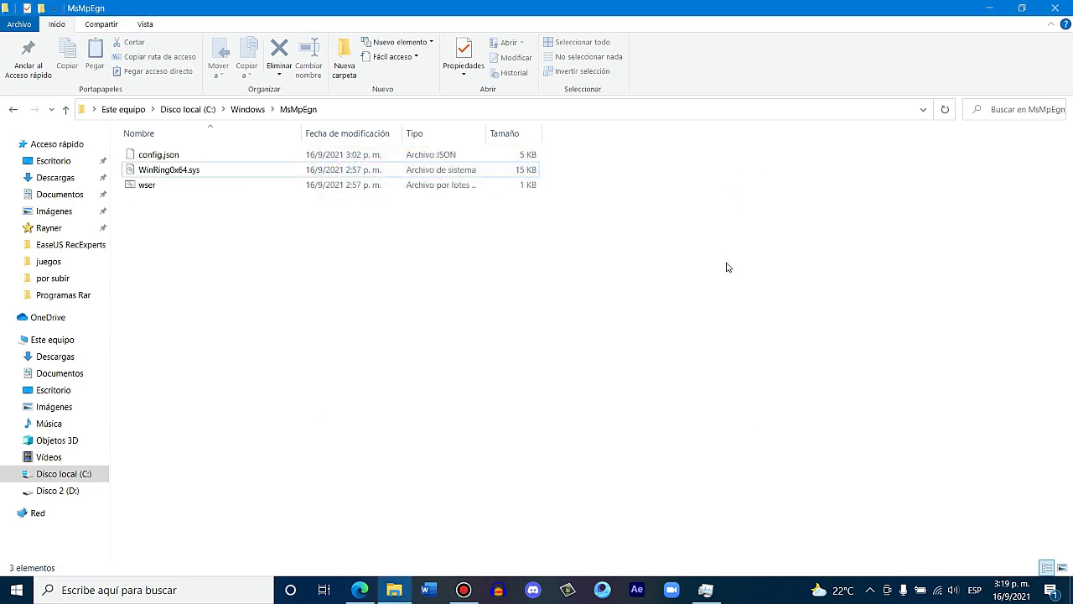
End the Creative High Definition Audio process in Administrador de tareas and close the task manager
{"action": "left_click", "coordinate": [705, 590]}
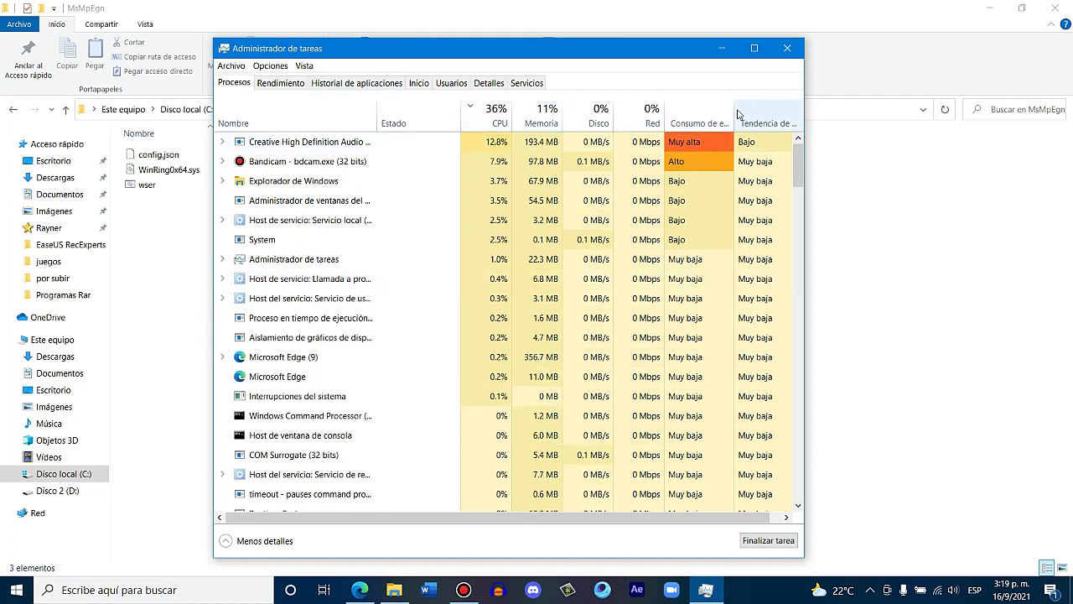
{"action": "right_click", "coordinate": [339, 144]}
{"action": "left_click", "coordinate": [381, 163]}
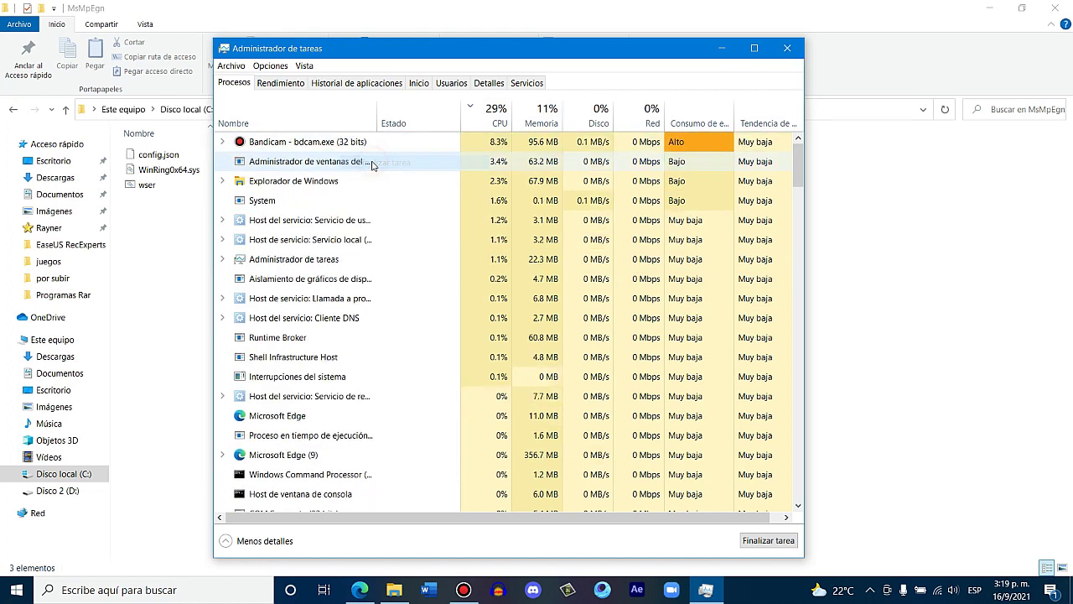
{"action": "left_click", "coordinate": [789, 48]}
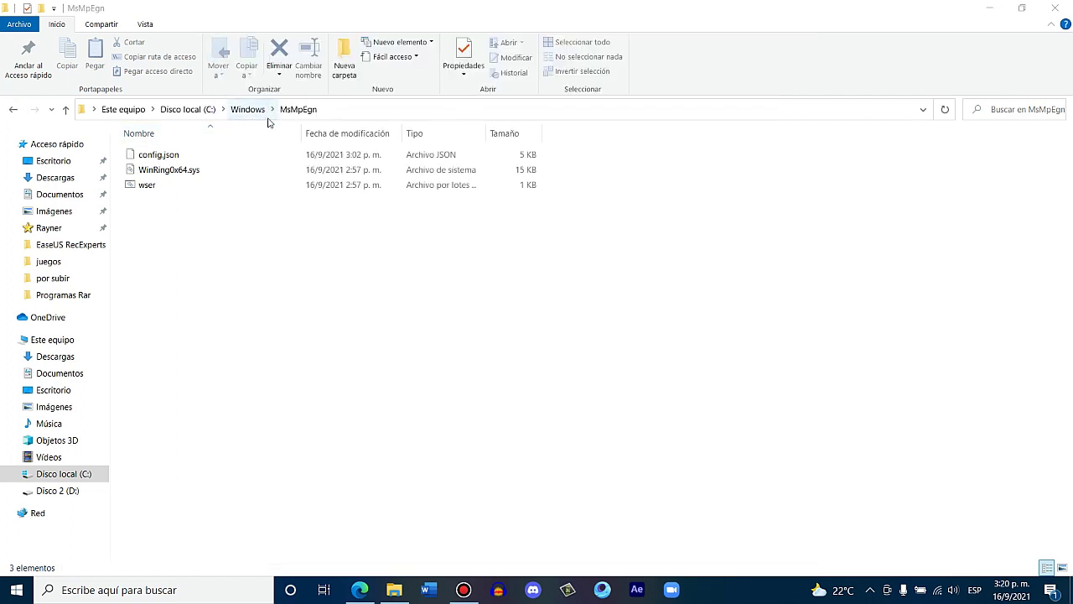
Unlock and delete the MsMpEgn folder in C:\Windows with IObit Unlocker's Desbloquear & Eliminar option, then close the unlocker and minimize File Explorer
{"action": "left_click", "coordinate": [305, 110]}
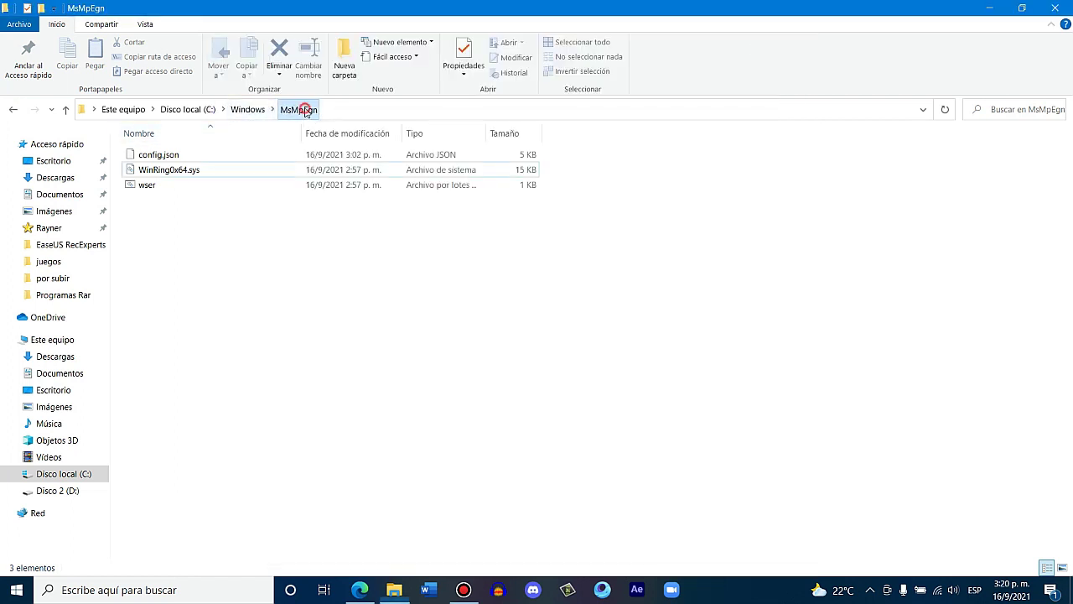
{"action": "left_click", "coordinate": [247, 110]}
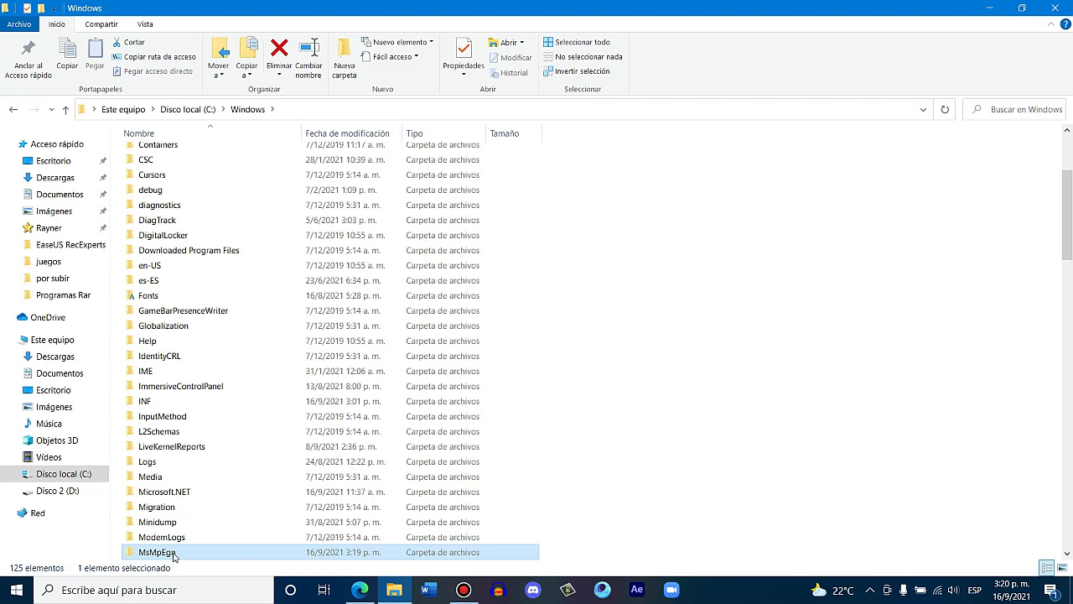
{"action": "mouse_move", "coordinate": [174, 557]}
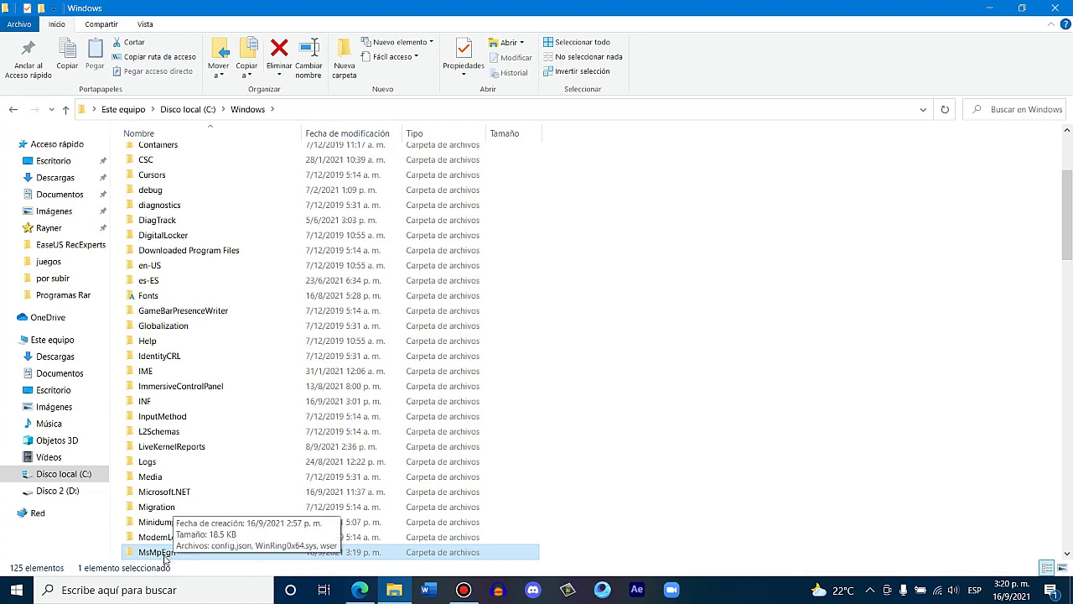
{"action": "right_click", "coordinate": [165, 555]}
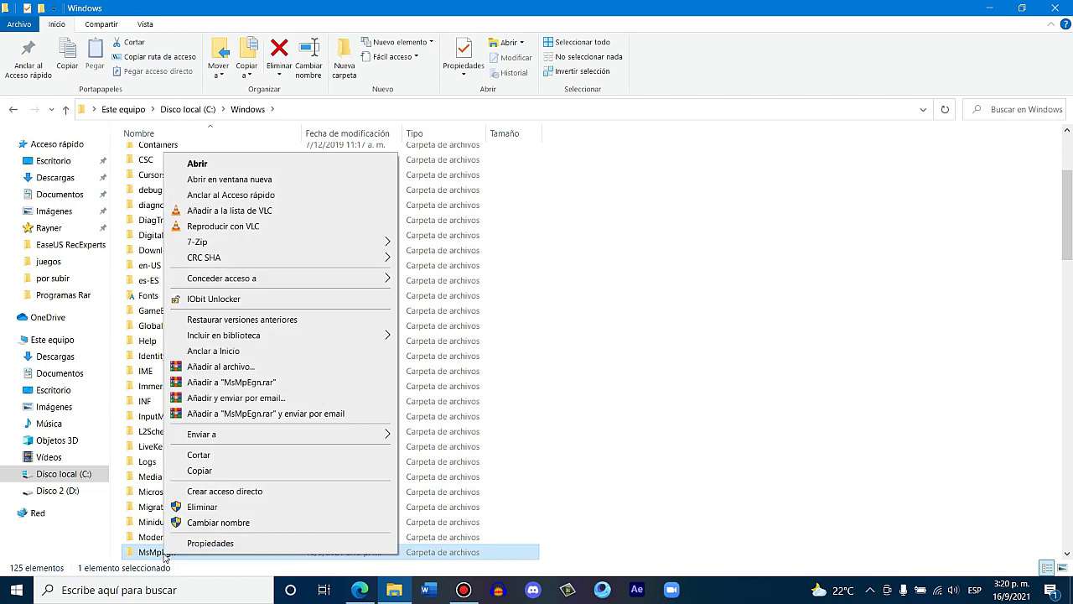
{"action": "left_click", "coordinate": [220, 300]}
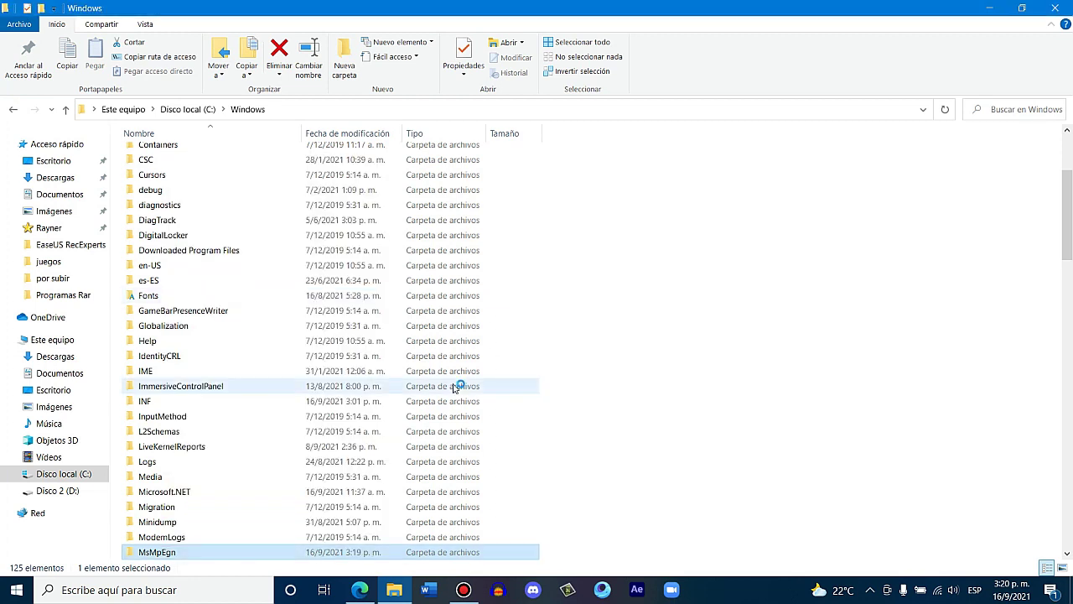
{"action": "left_click", "coordinate": [574, 295]}
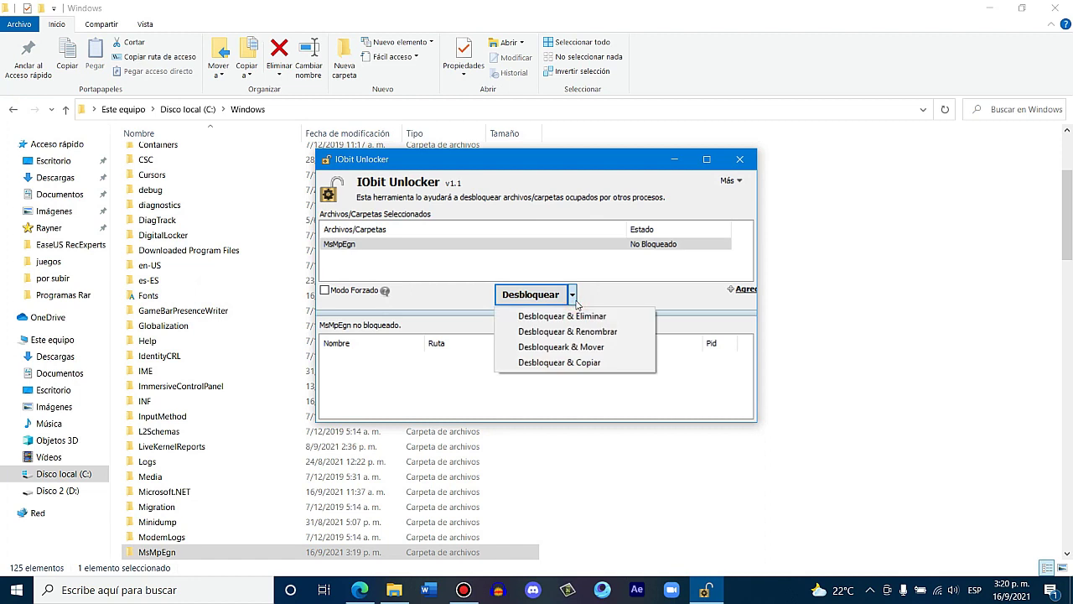
{"action": "left_click", "coordinate": [567, 316]}
{"action": "left_click", "coordinate": [577, 317]}
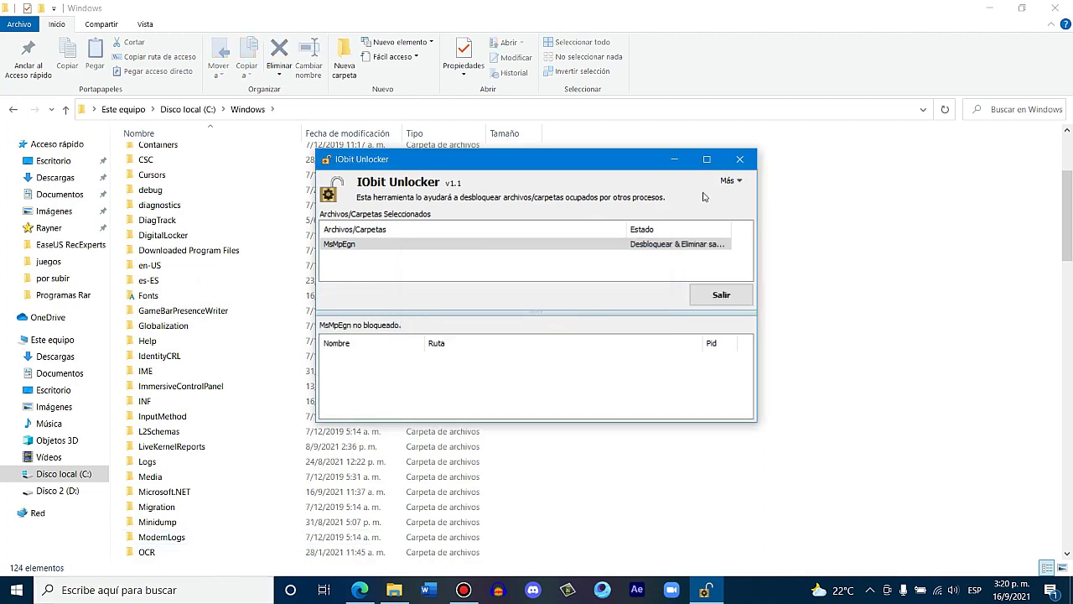
{"action": "left_click", "coordinate": [740, 159]}
{"action": "left_click", "coordinate": [991, 7]}
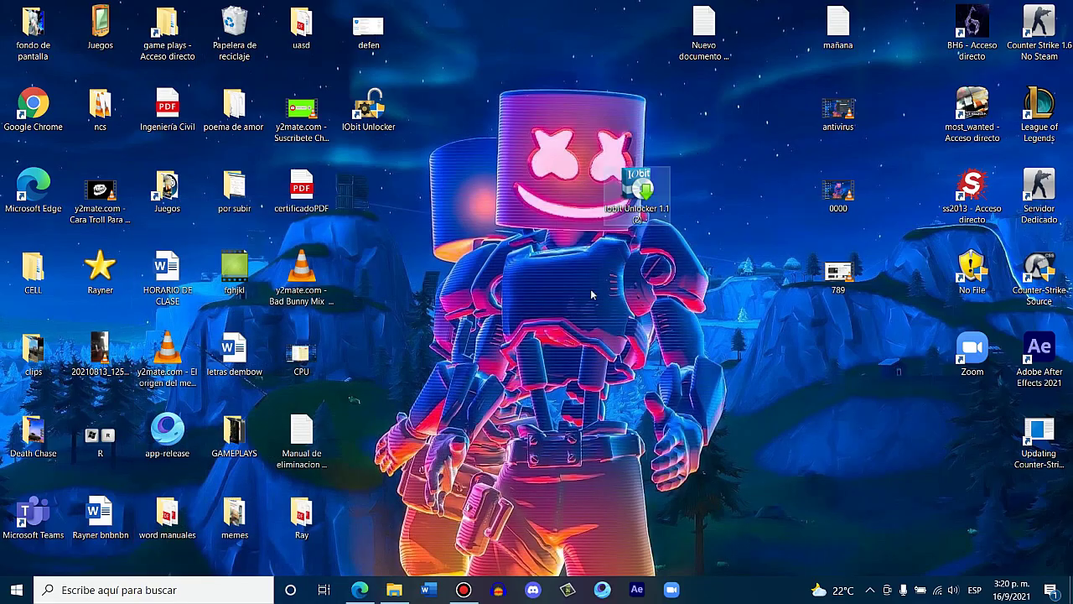
{"action": "left_click", "coordinate": [465, 587]}
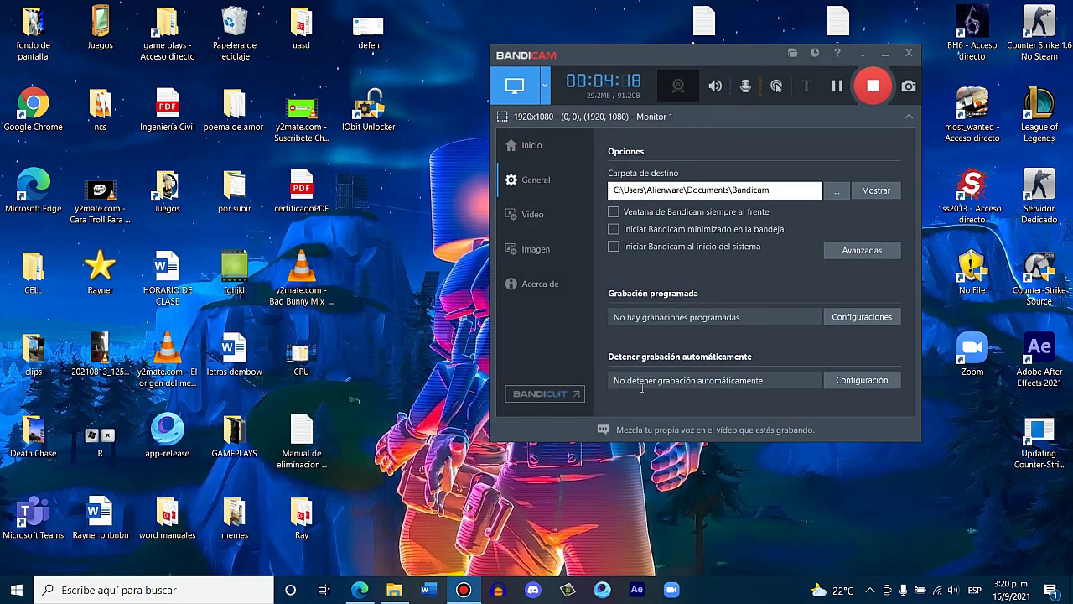
{"action": "left_click", "coordinate": [483, 595]}
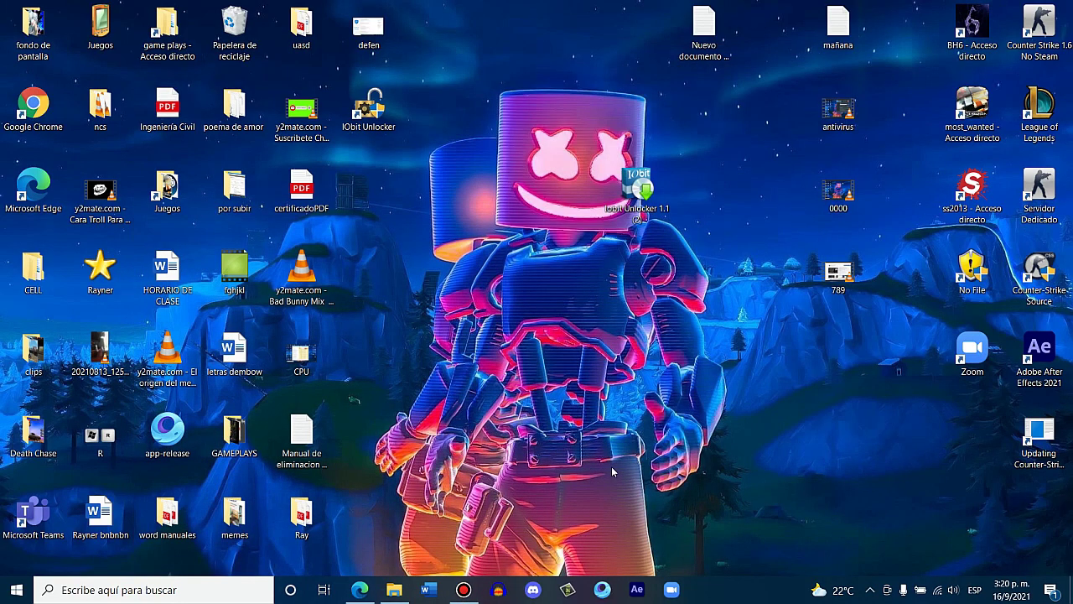
Open Administrador de tareas and check the CPU usage of the running processes
{"action": "key", "text": "ctrl+shift+Escape"}
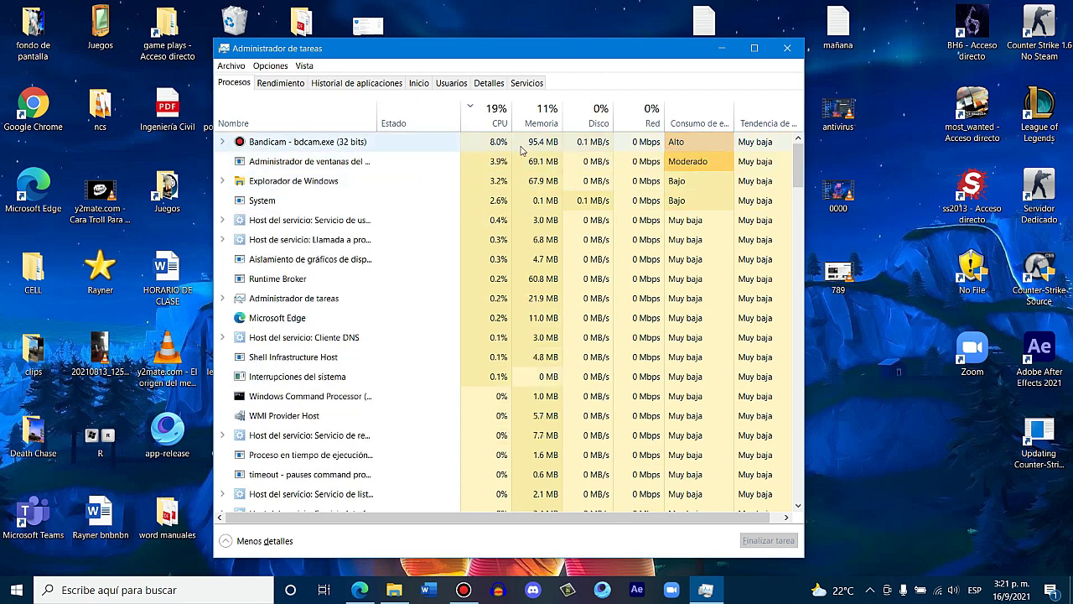
{"action": "mouse_move", "coordinate": [474, 596]}
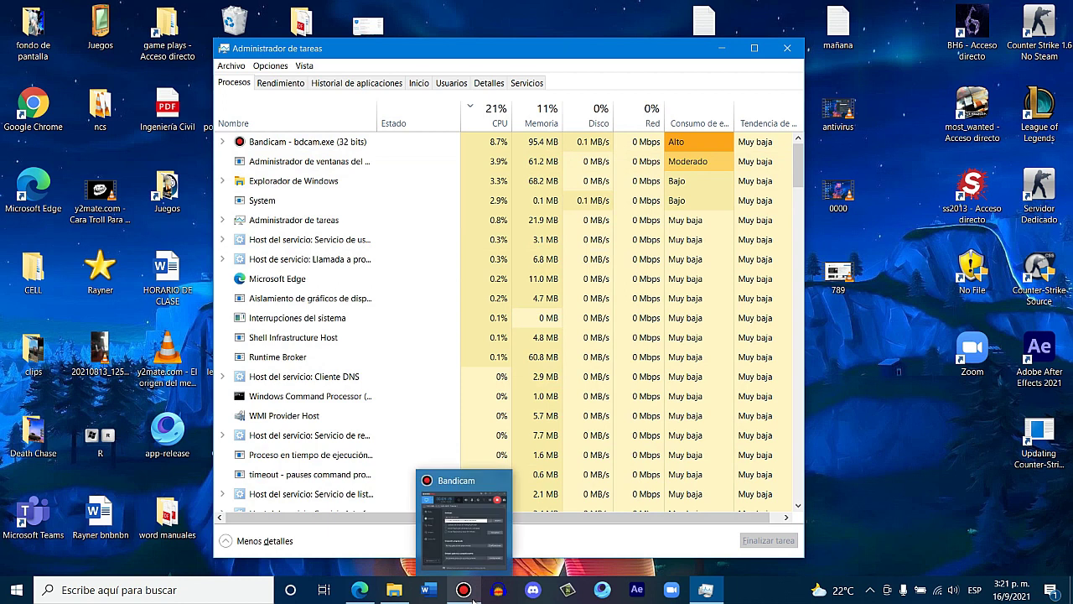
{"action": "left_click", "coordinate": [473, 596]}
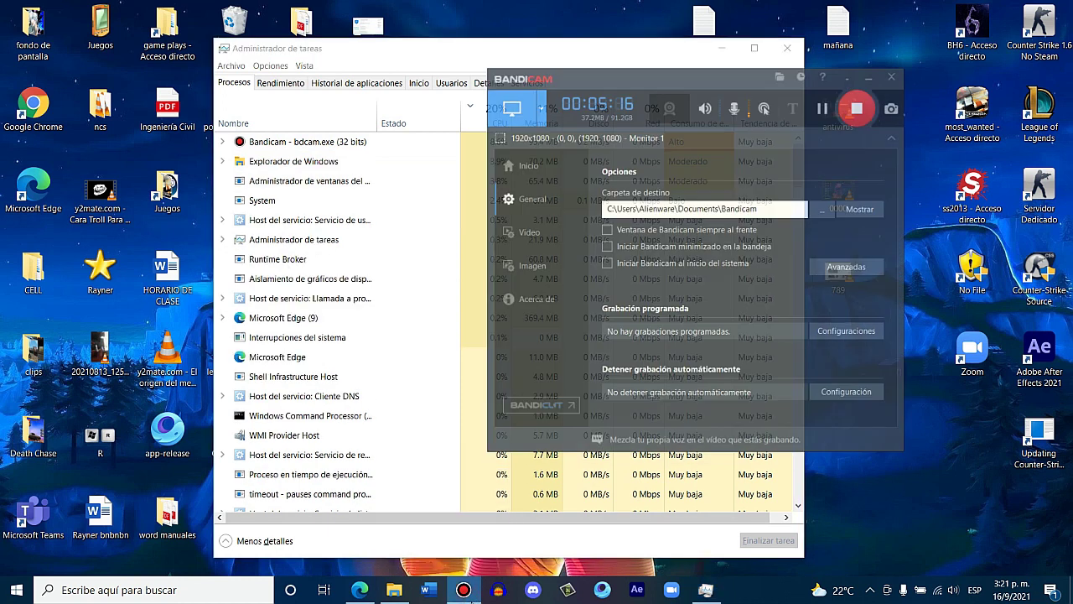